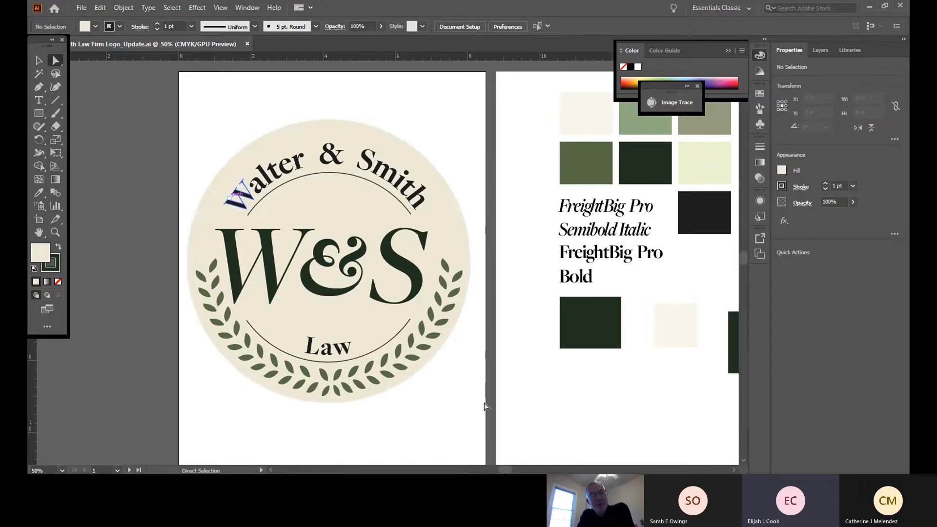
Step: Delete the thin curved line under "Walter & Smith" and the one beneath "Law" in the logo
mouse_move(505, 470)
mouse_down()
mouse_move(520, 471)
mouse_move(503, 470)
mouse_up()
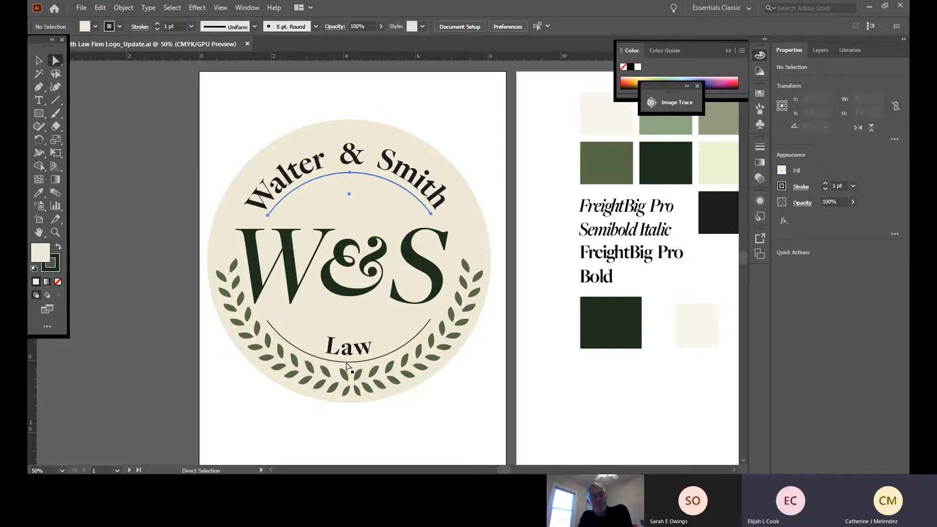
click(341, 369)
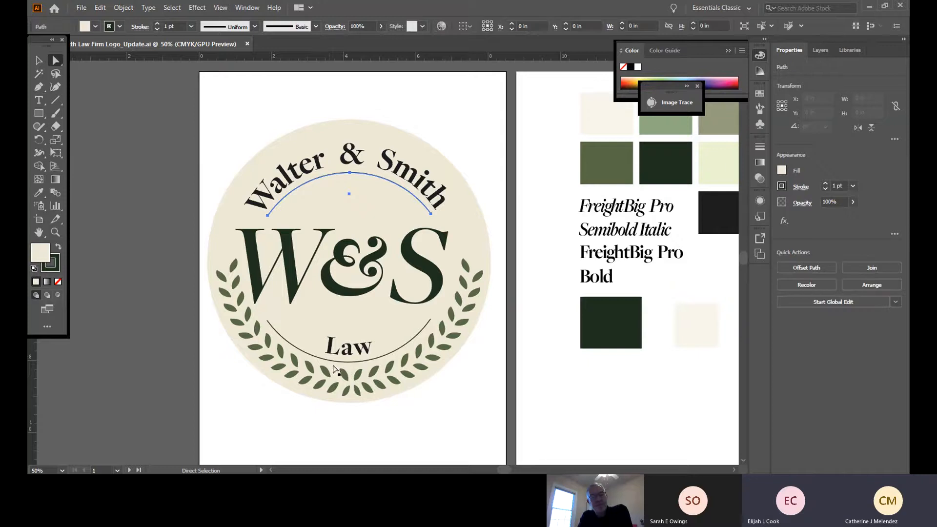
key(ctrl+2)
click(312, 356)
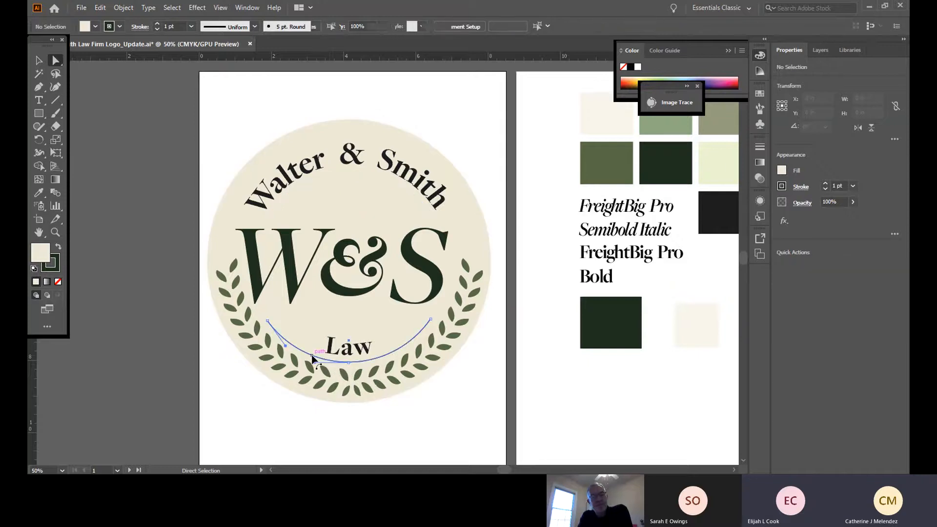
click(326, 359)
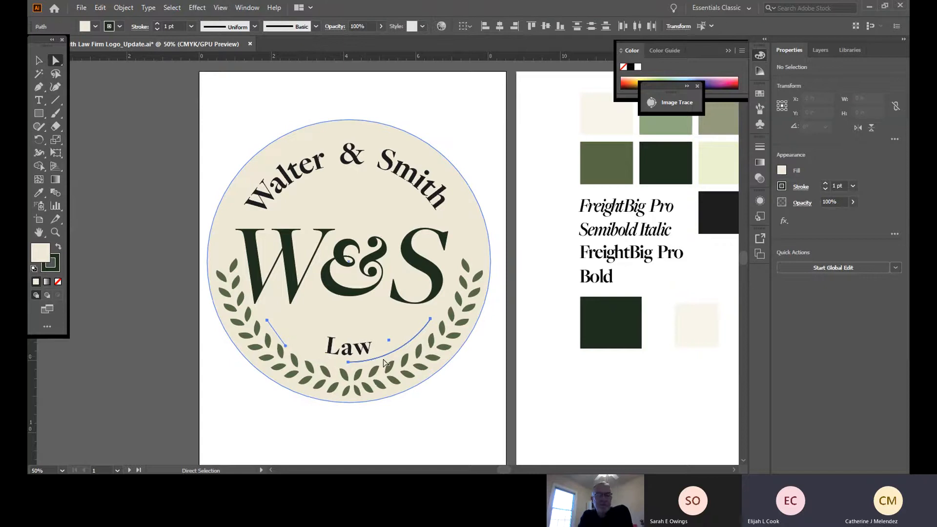
click(399, 350)
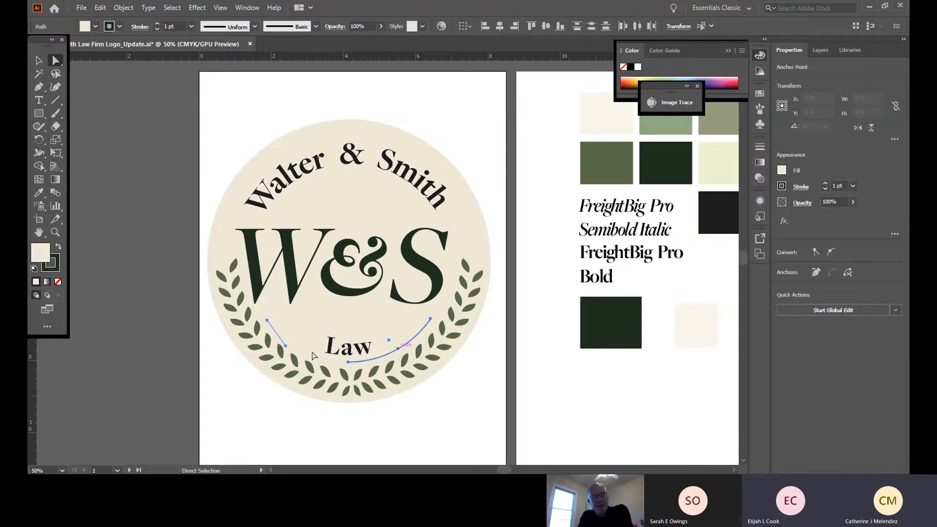
click(338, 441)
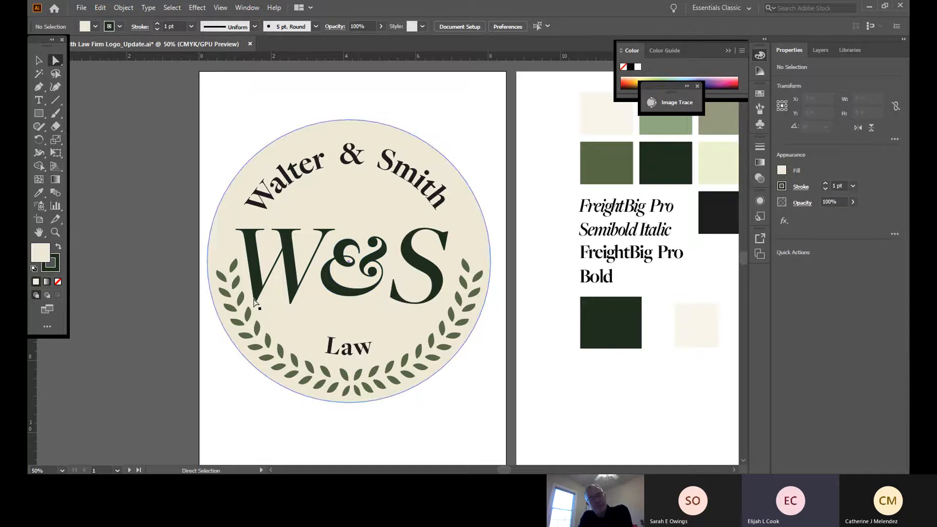
Step: Move the large S of the W&S monogram slightly away from the ampersand
click(443, 286)
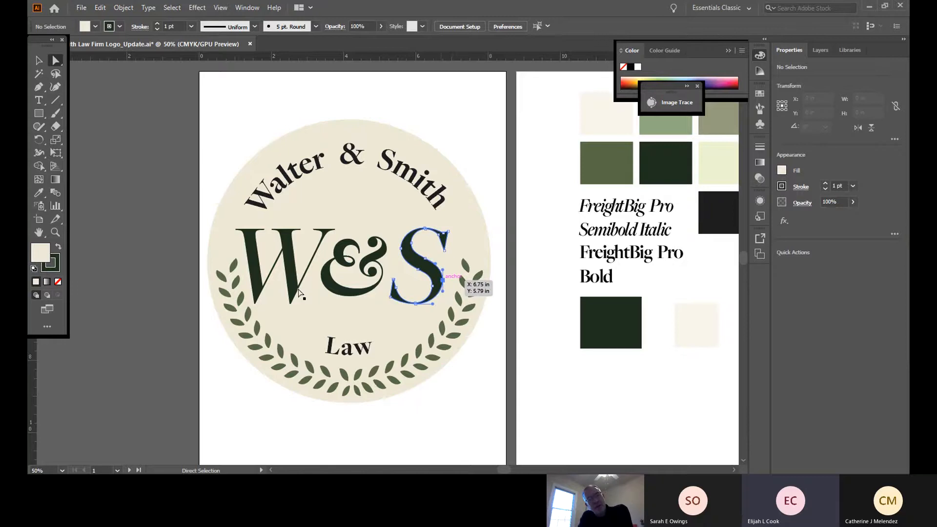
shift+click(337, 292)
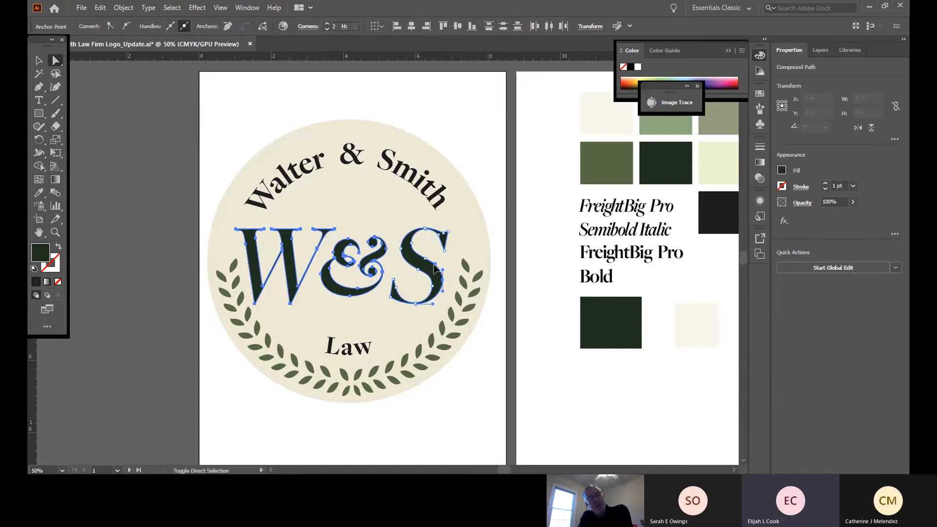
shift+click(441, 267)
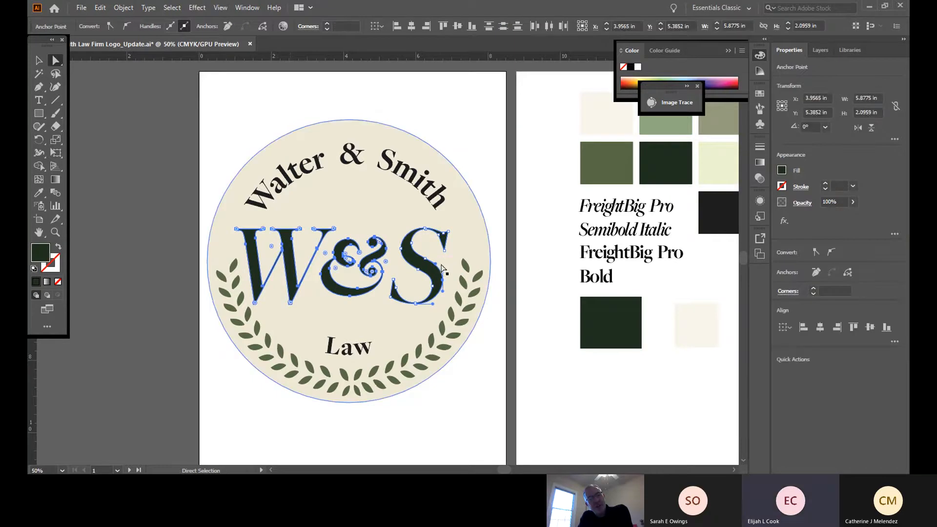
drag(431, 272, 437, 272)
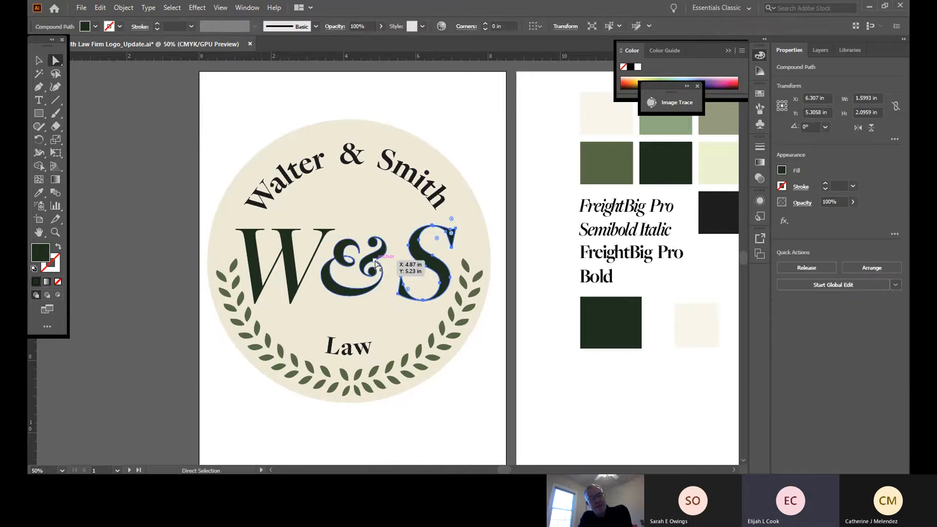
Step: Try to reposition the ampersand and the W in the monogram to adjust the letter spacing
click(376, 263)
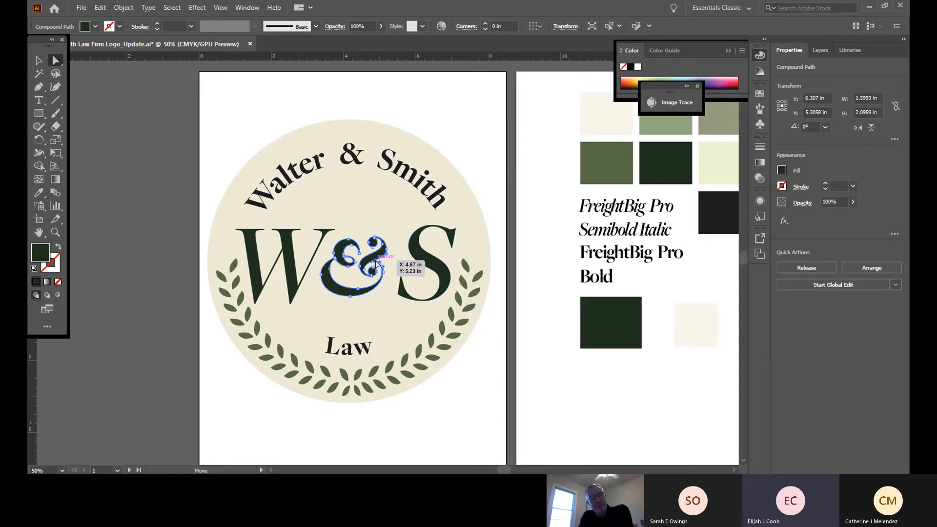
drag(375, 263, 378, 262)
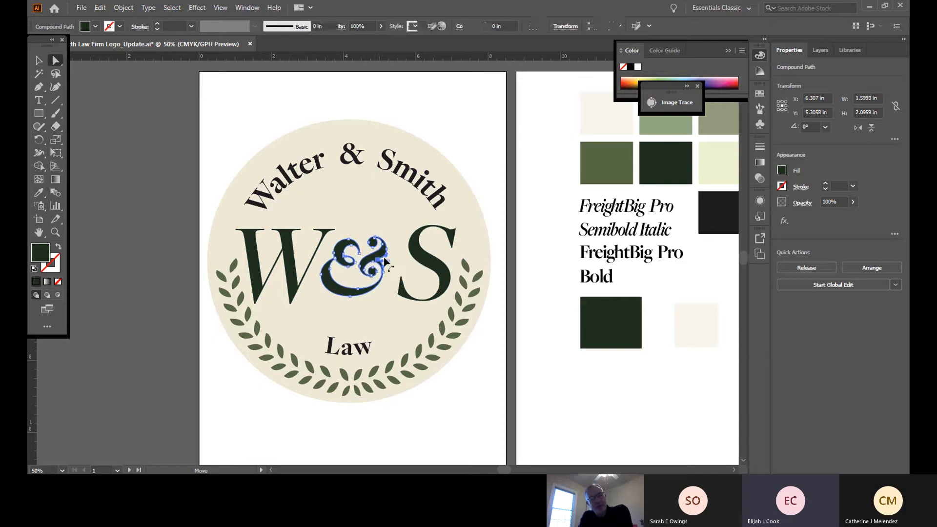
click(375, 256)
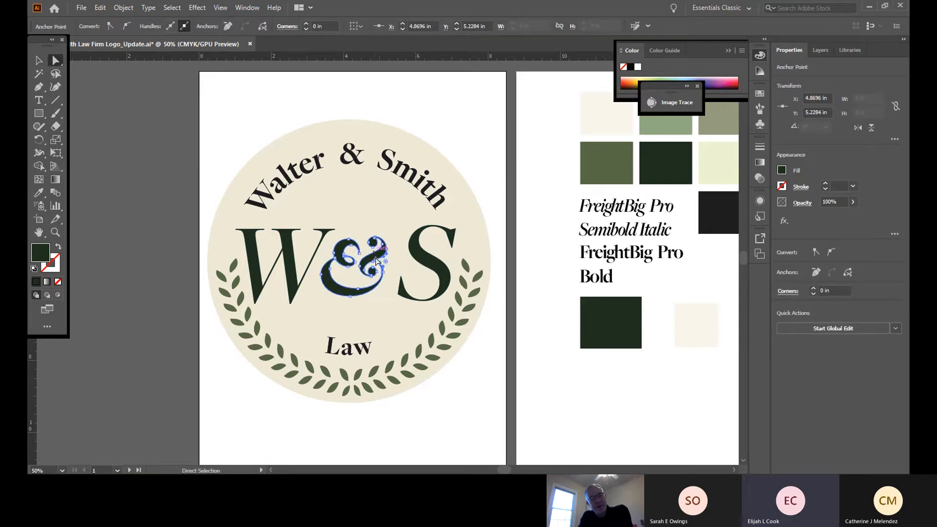
click(376, 260)
drag(330, 289, 298, 267)
click(291, 266)
click(186, 221)
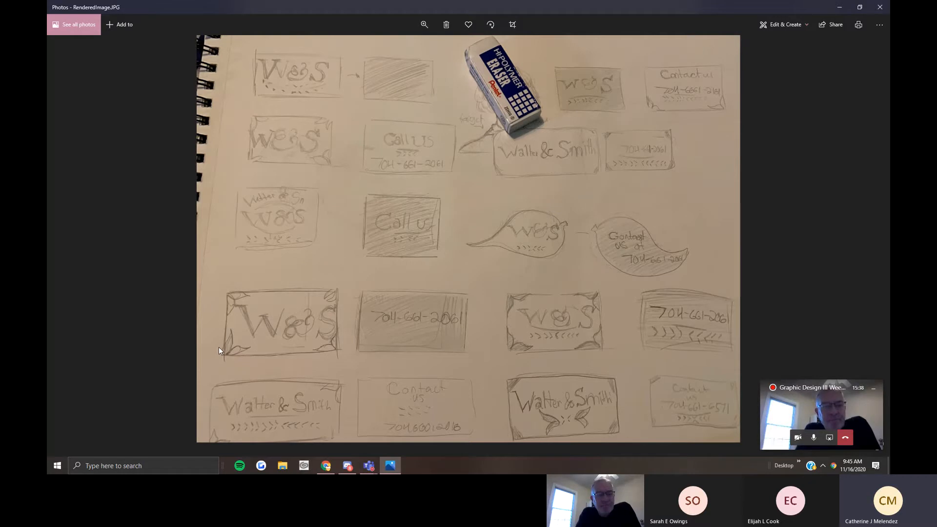
Step: In Photos, examine the card thumbnail sketches up close around the "Walter & Smith" and "Contact us" designs, ending on the whole page
click(424, 24)
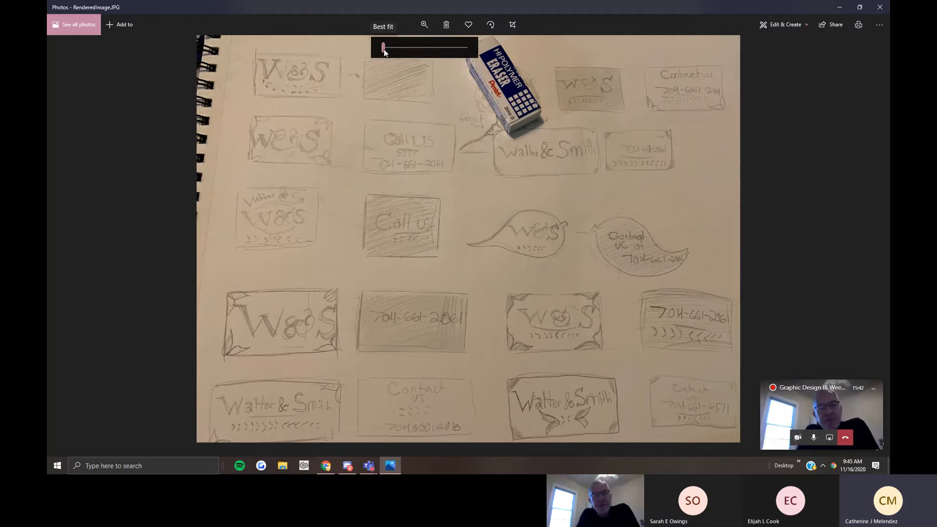
drag(382, 48, 381, 55)
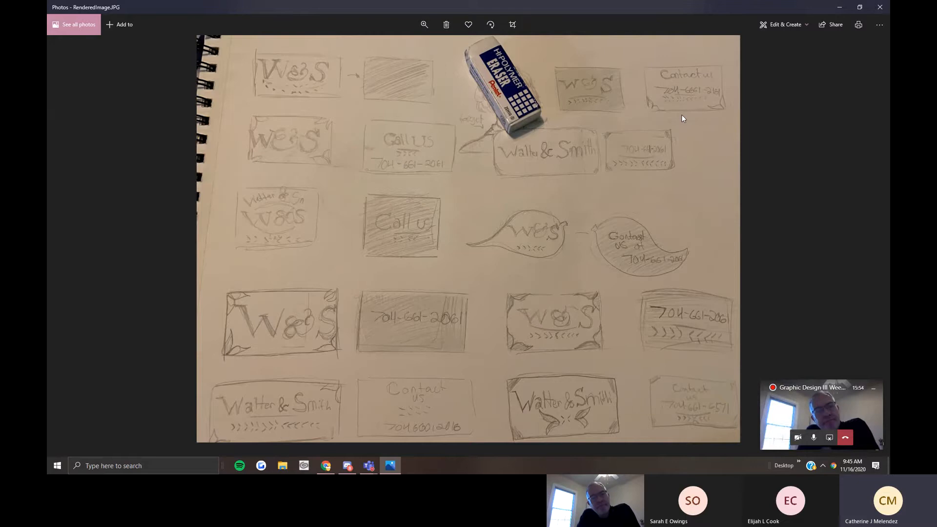
click(424, 25)
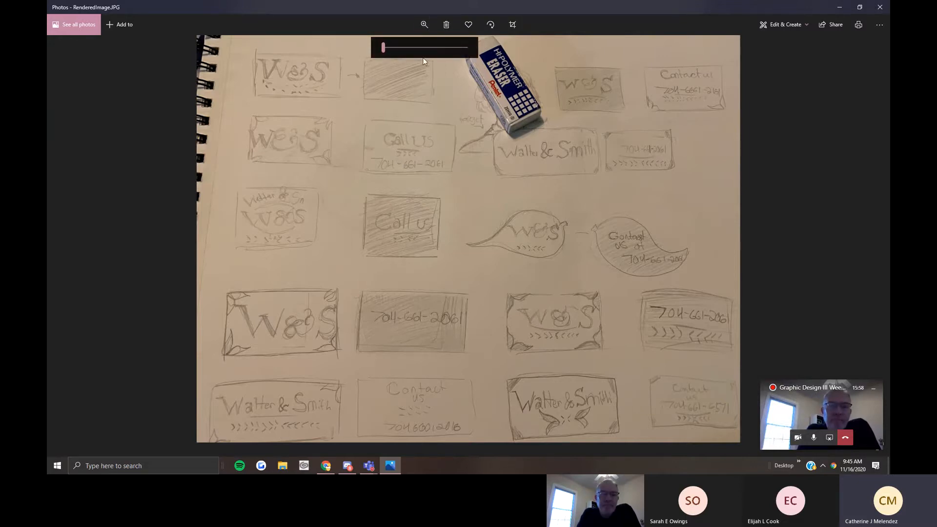
drag(383, 51, 388, 54)
scroll(513, 301, up, 3)
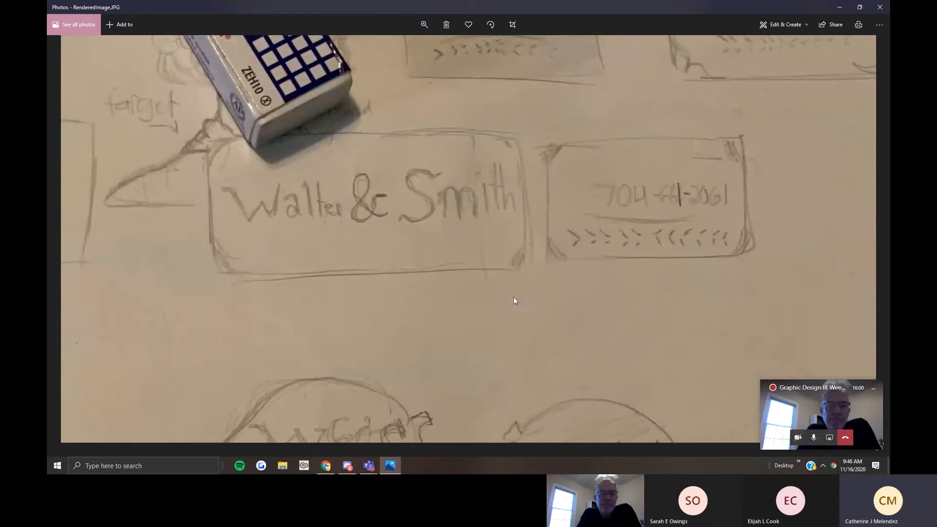
mouse_move(749, 39)
mouse_down()
mouse_move(693, 161)
mouse_move(656, 180)
mouse_up()
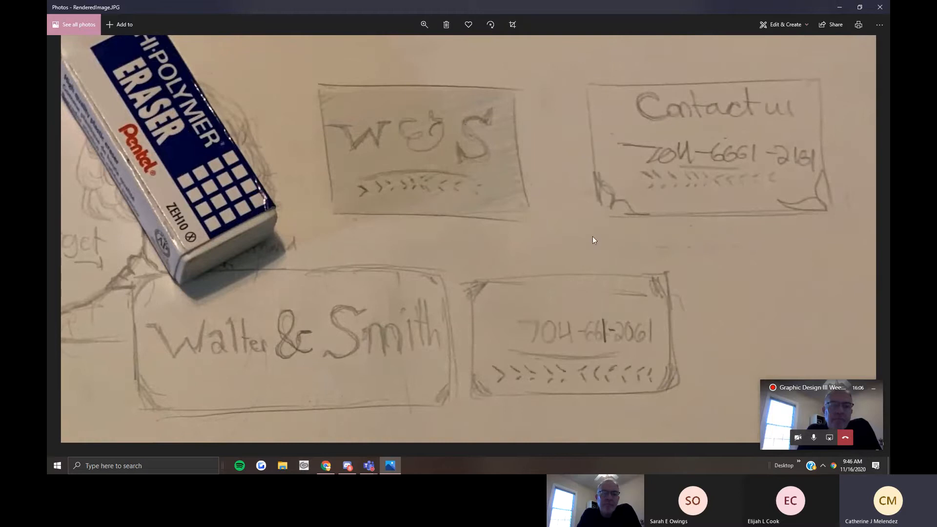
click(424, 25)
drag(418, 47, 372, 49)
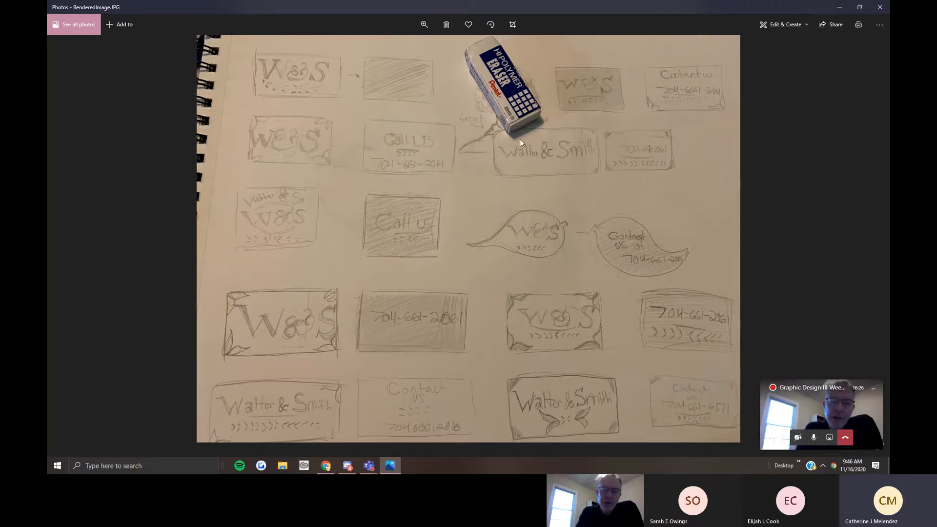
click(422, 27)
drag(383, 52, 360, 55)
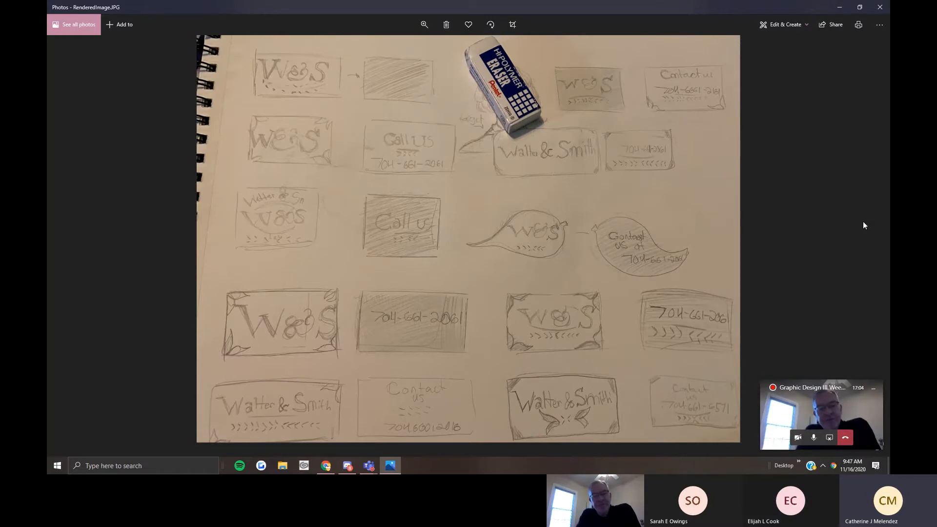
Step: Mute the microphone in the Teams meeting and unmute it again
click(816, 443)
click(814, 438)
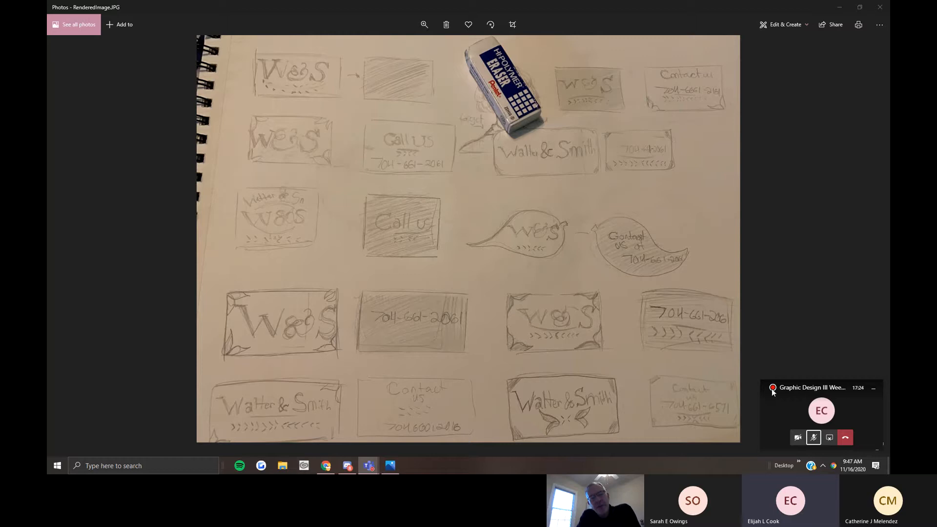
click(814, 437)
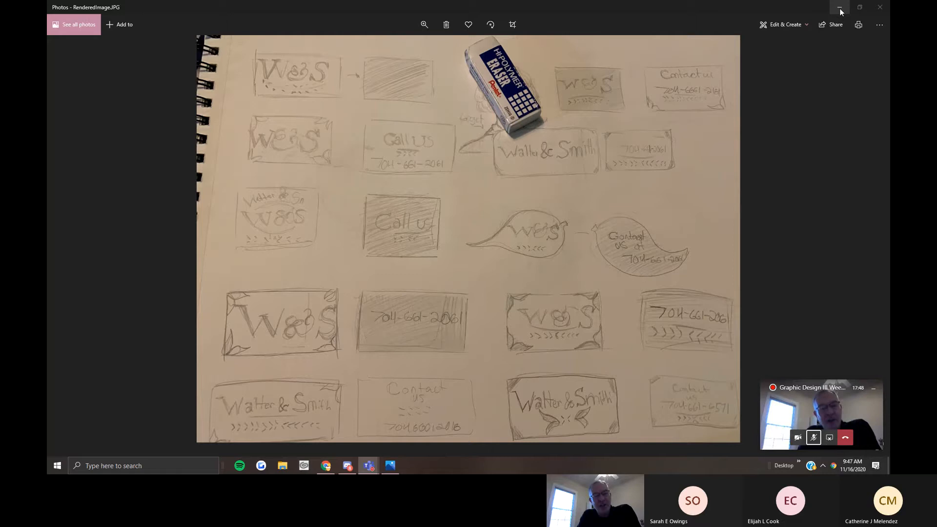
click(814, 437)
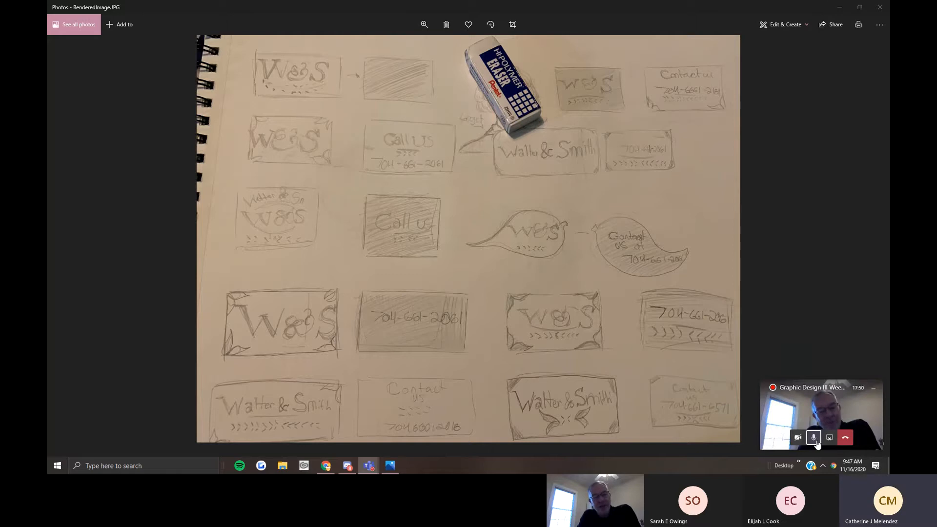